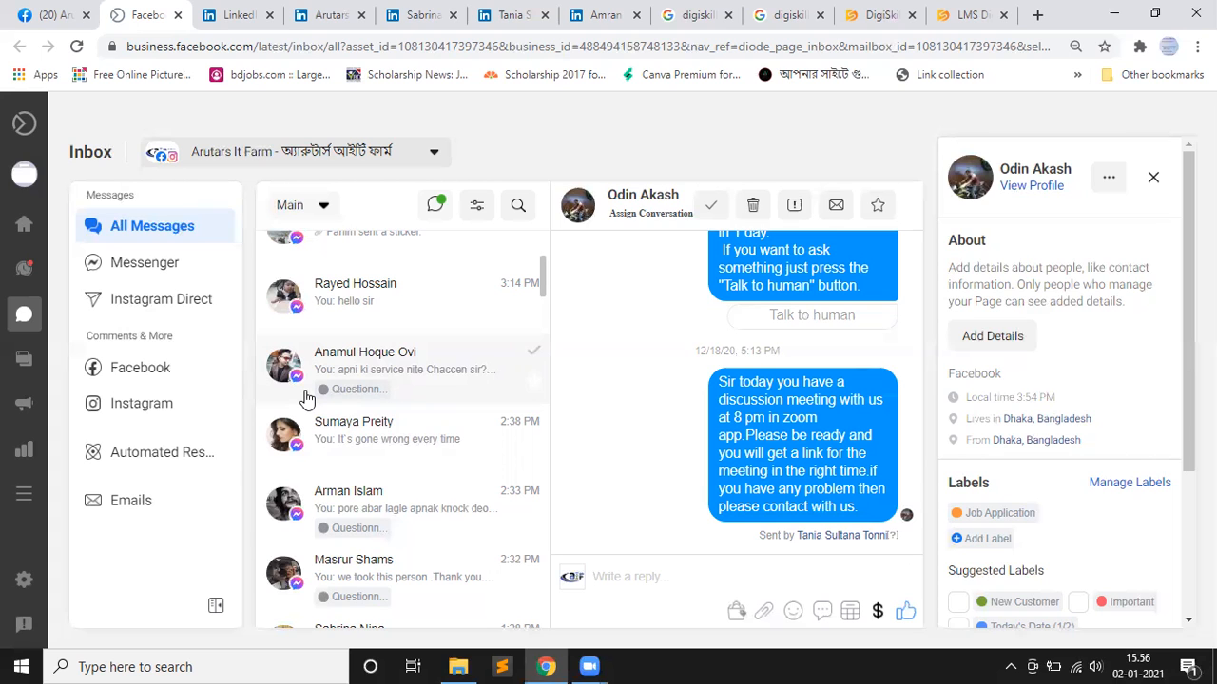
# Look over the Arutars It Farm page with its management options and return to its Business Suite inbox
pyautogui.click(60, 21)
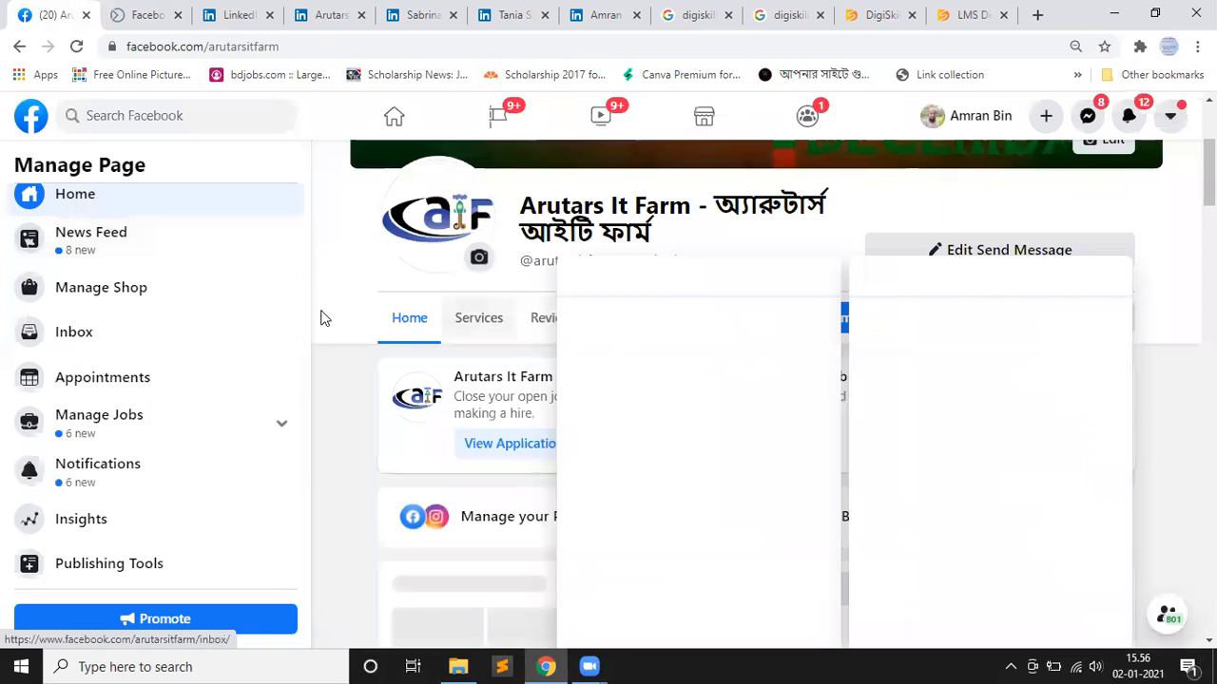
pyautogui.scroll(-1, 213, 357)
pyautogui.scroll(2, 213, 356)
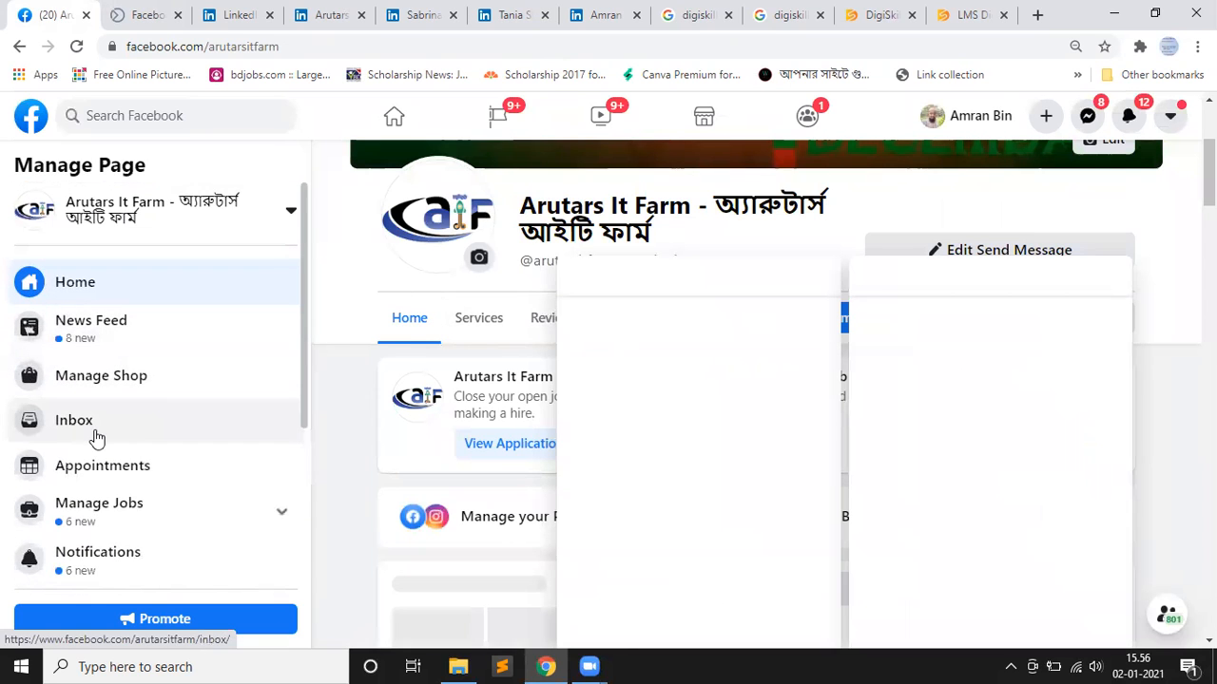
pyautogui.scroll(-3, 478, 319)
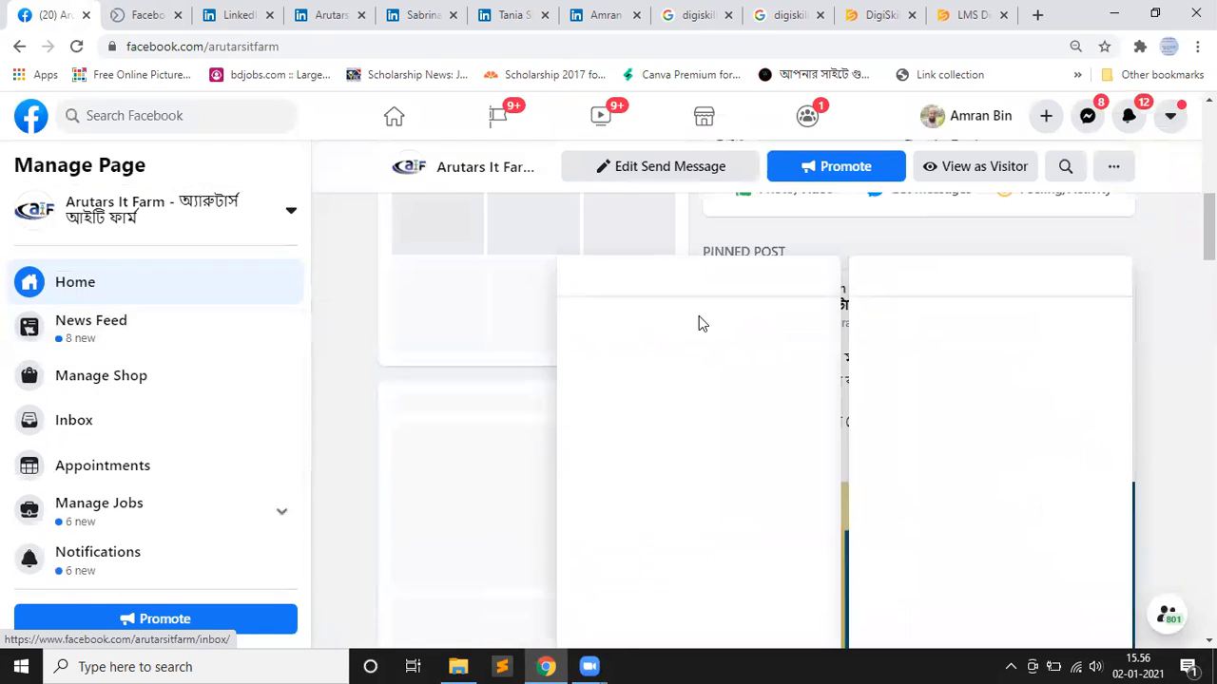
pyautogui.click(240, 276)
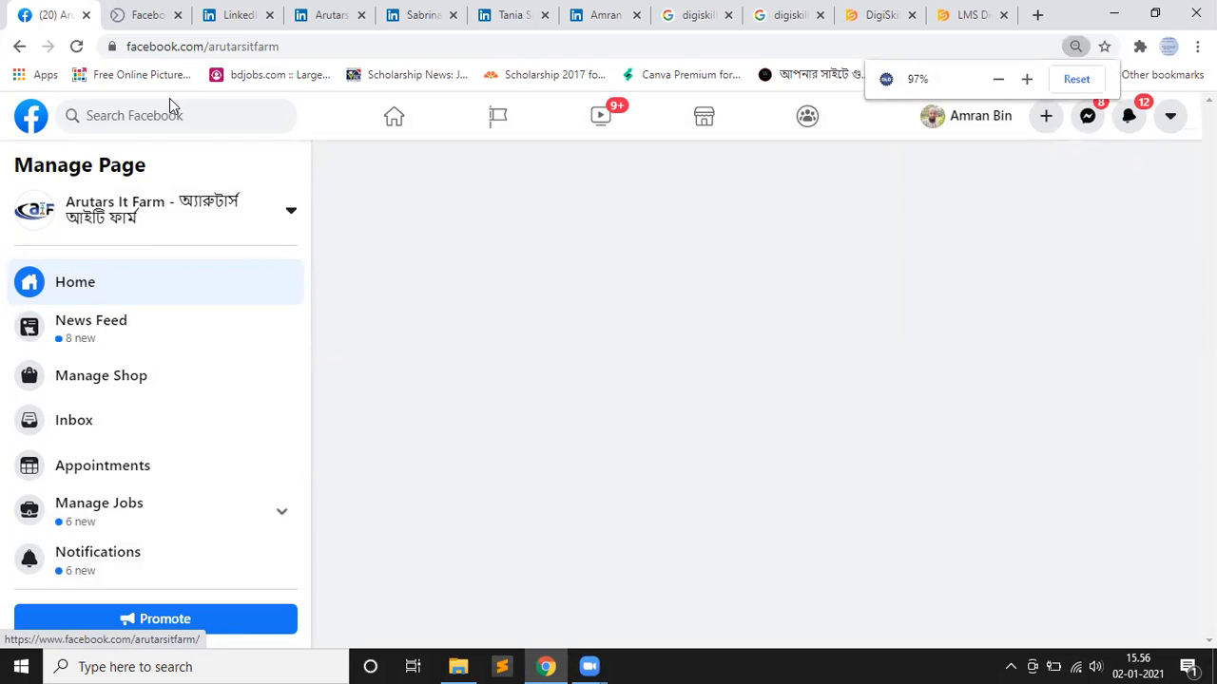
pyautogui.click(133, 24)
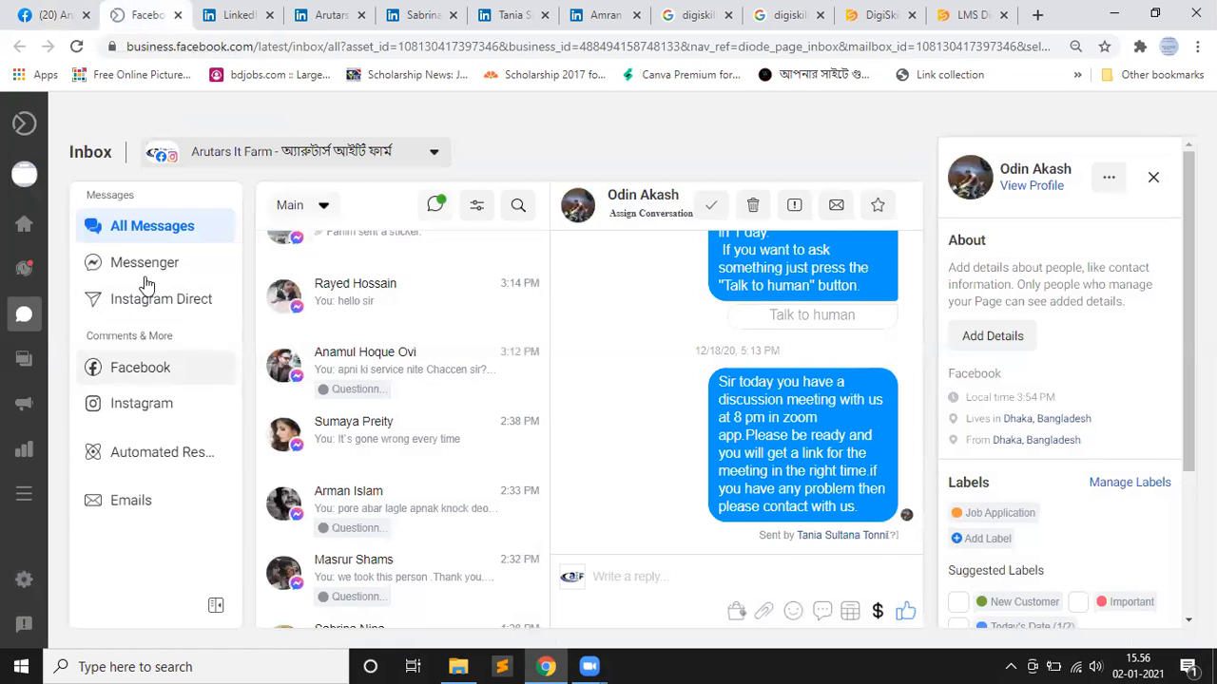
pyautogui.click(49, 15)
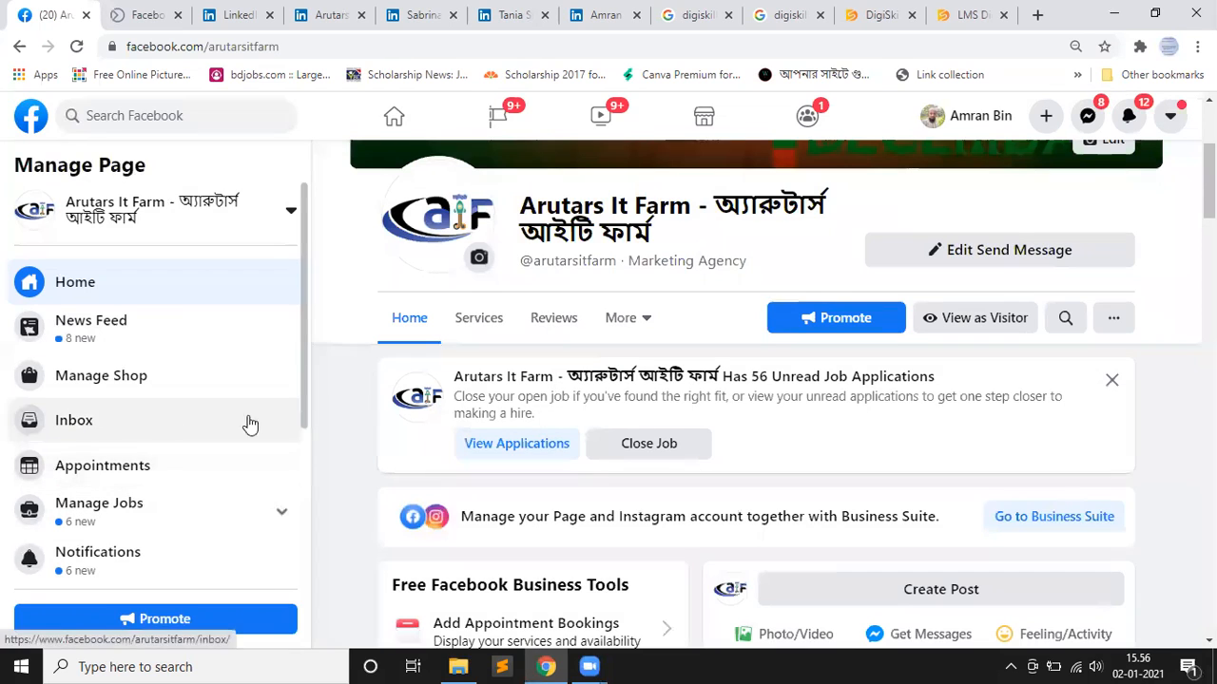
pyautogui.click(148, 16)
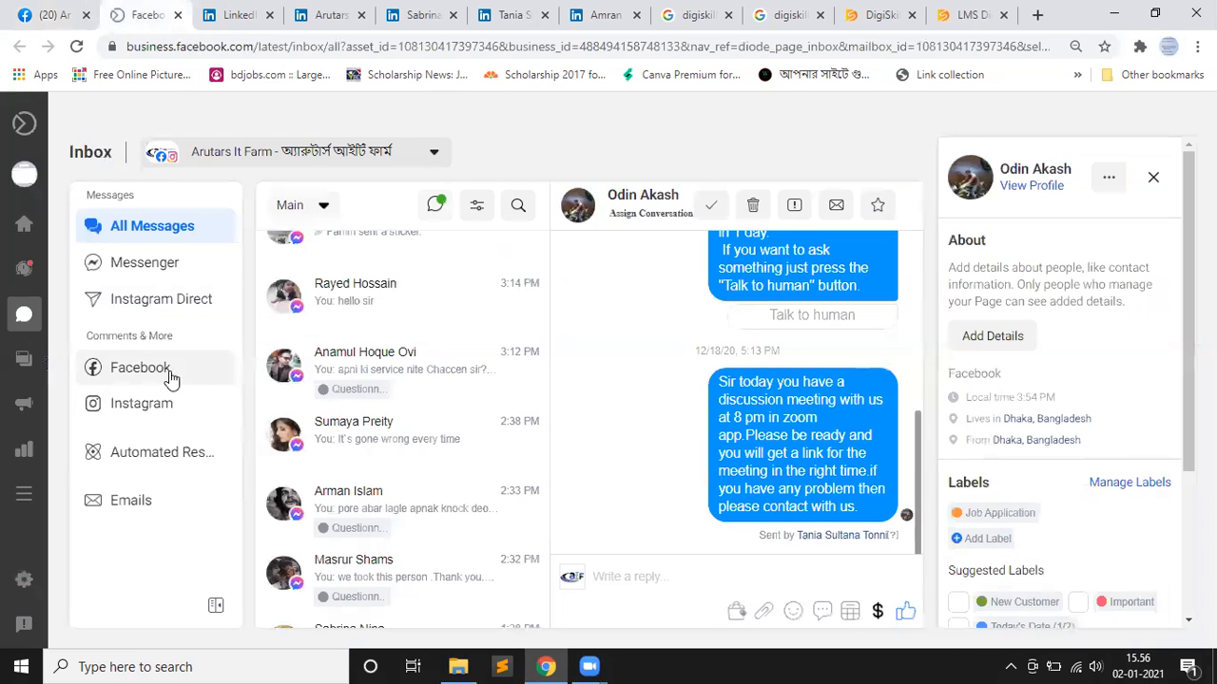
# Open the 12/16/20 conversation labelled New Customer in the inbox and bring up the contact's Ban from Page option
pyautogui.scroll(2, 399, 348)
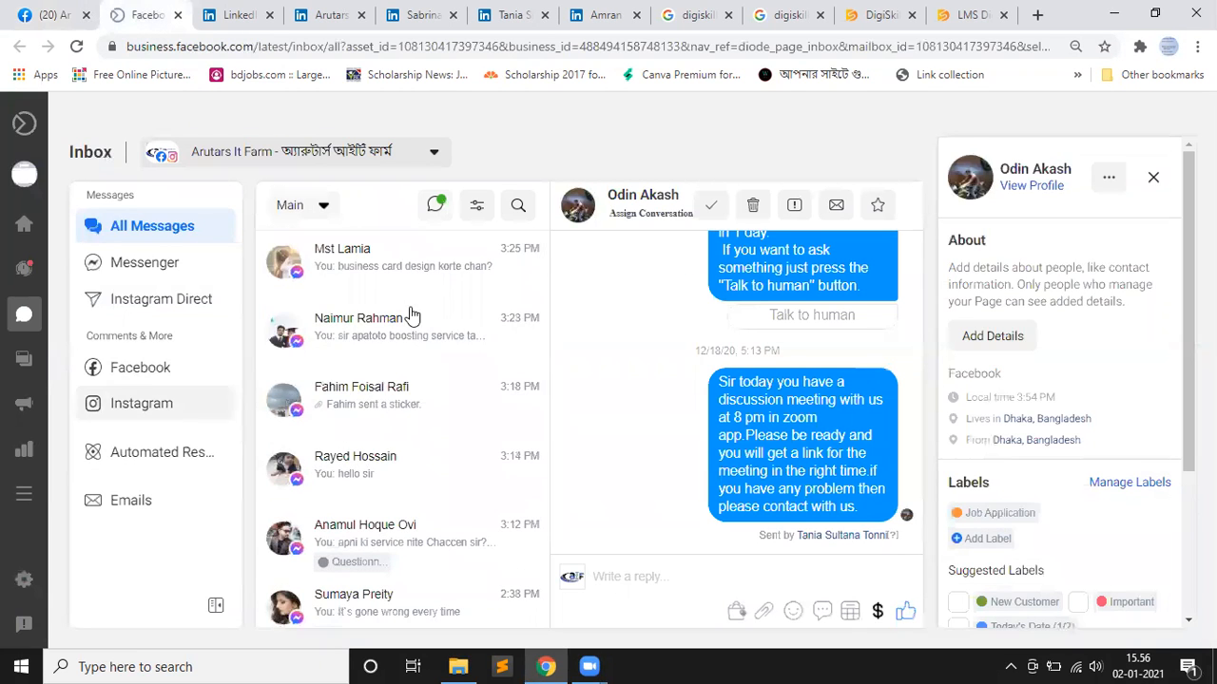
pyautogui.scroll(-6, 411, 328)
pyautogui.scroll(-10, 412, 342)
pyautogui.scroll(-5, 385, 395)
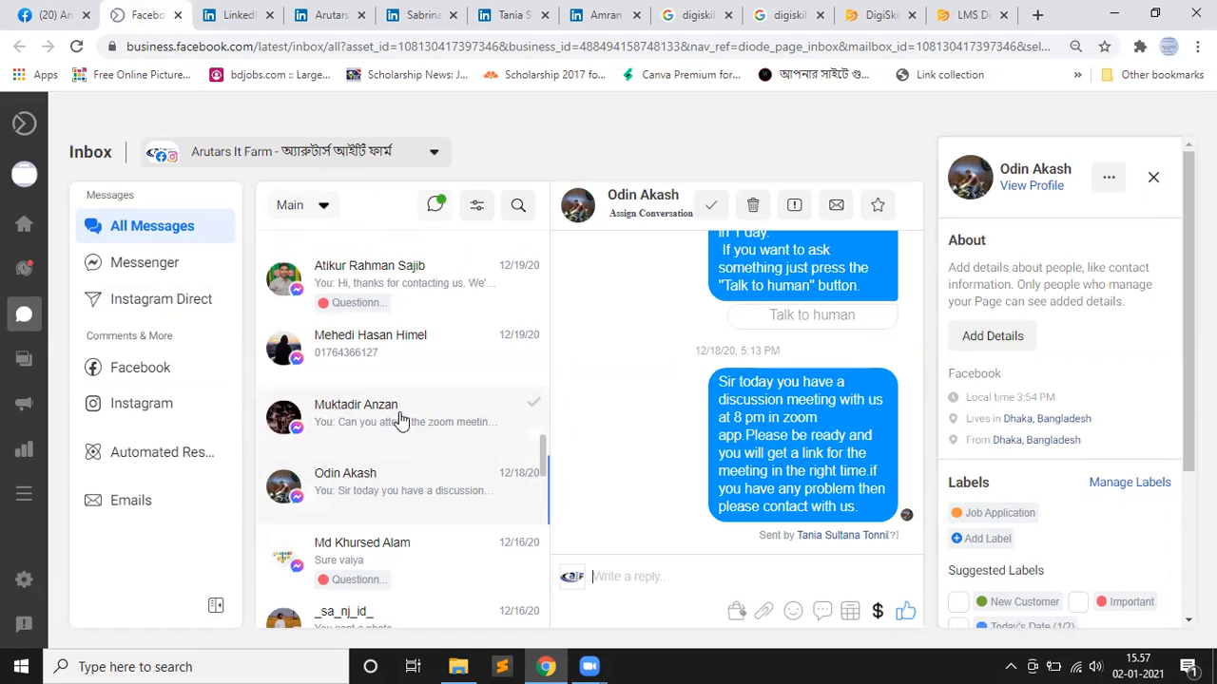
pyautogui.scroll(-5, 418, 353)
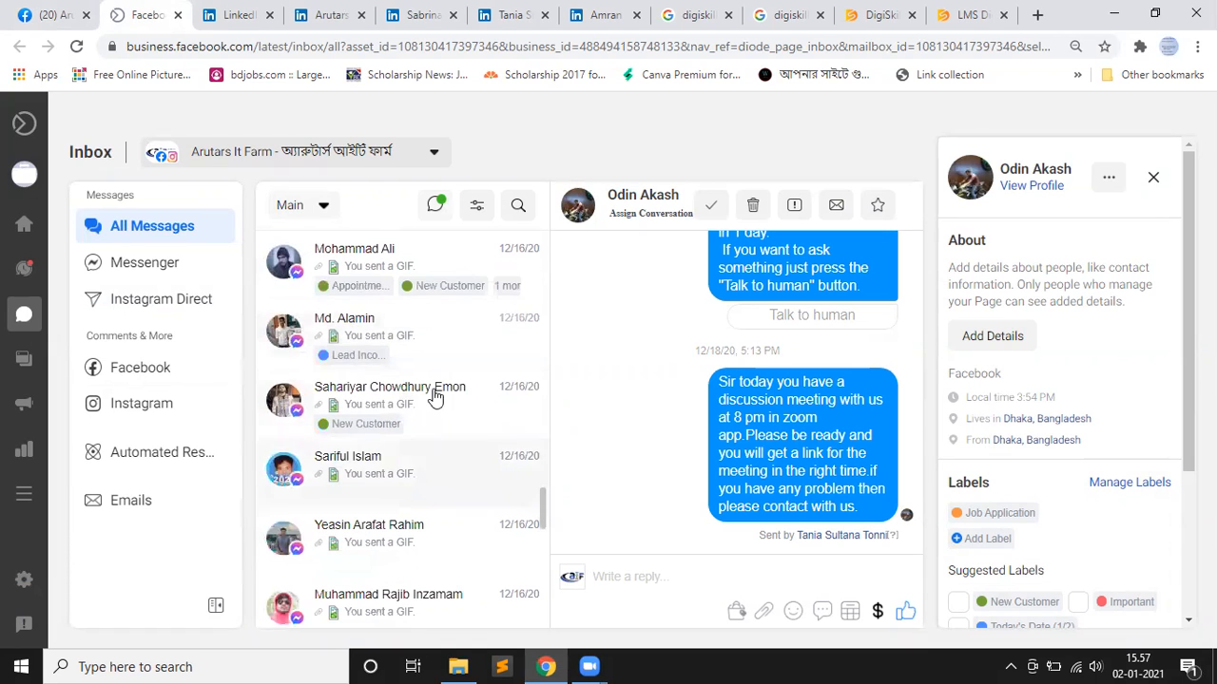
pyautogui.scroll(-1, 425, 397)
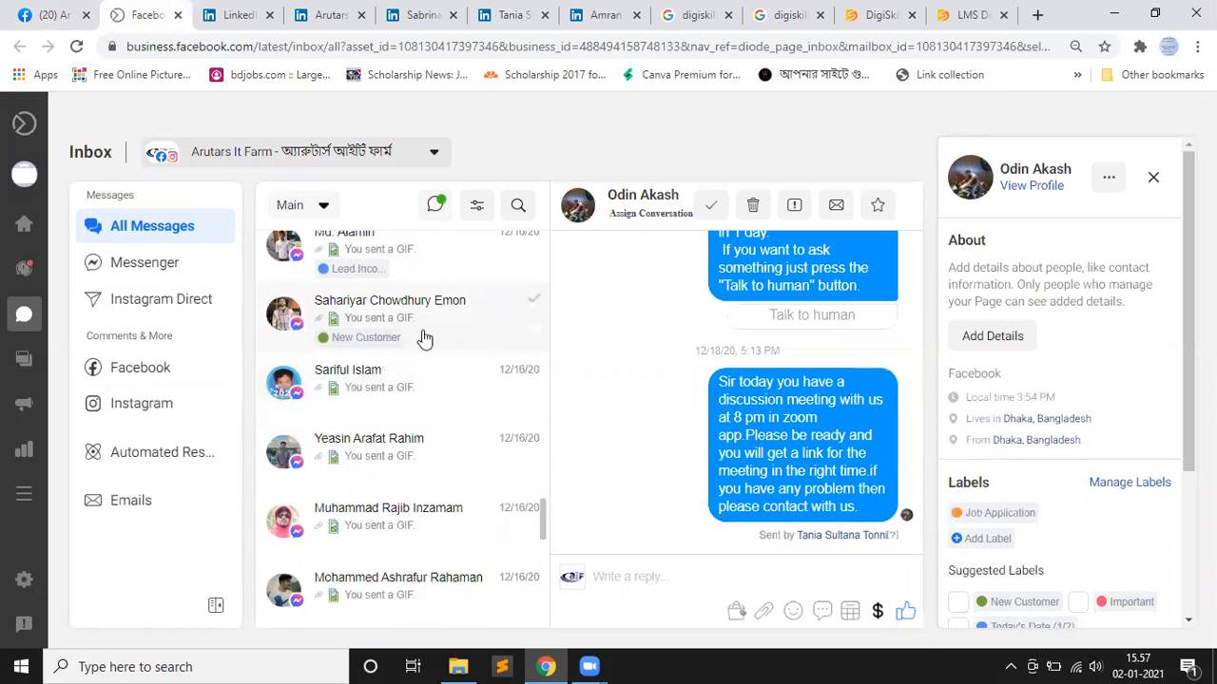
pyautogui.click(397, 344)
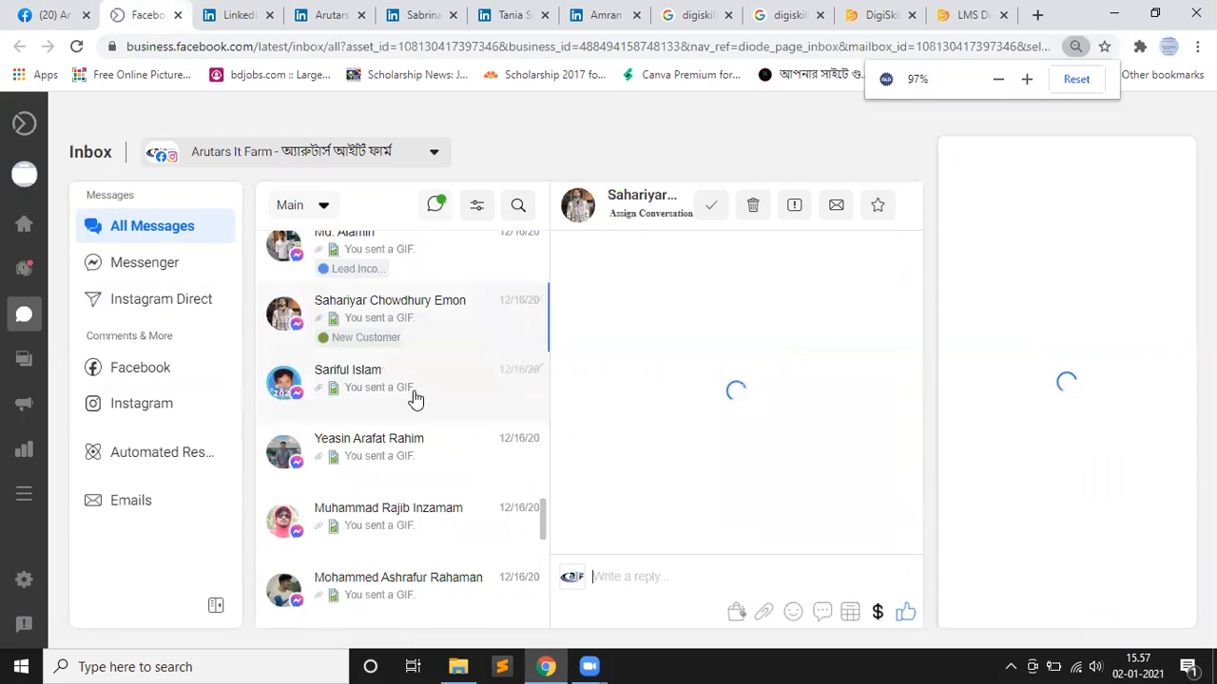
pyautogui.scroll(-1, 408, 408)
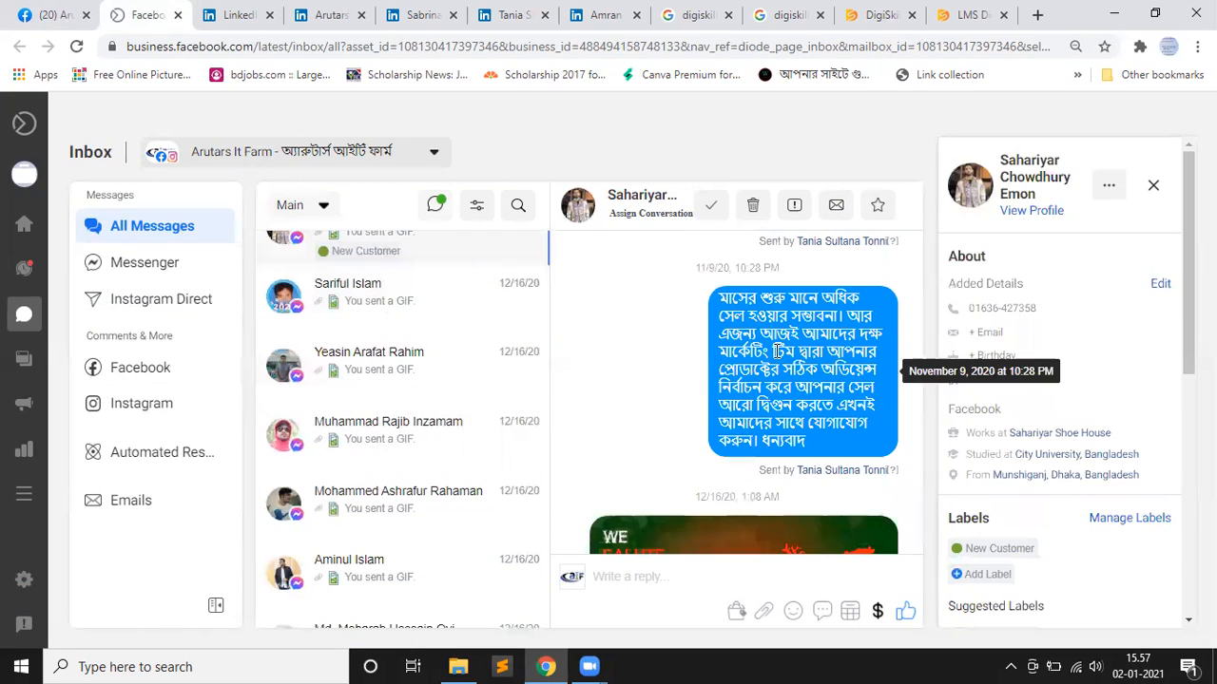
pyautogui.click(1110, 190)
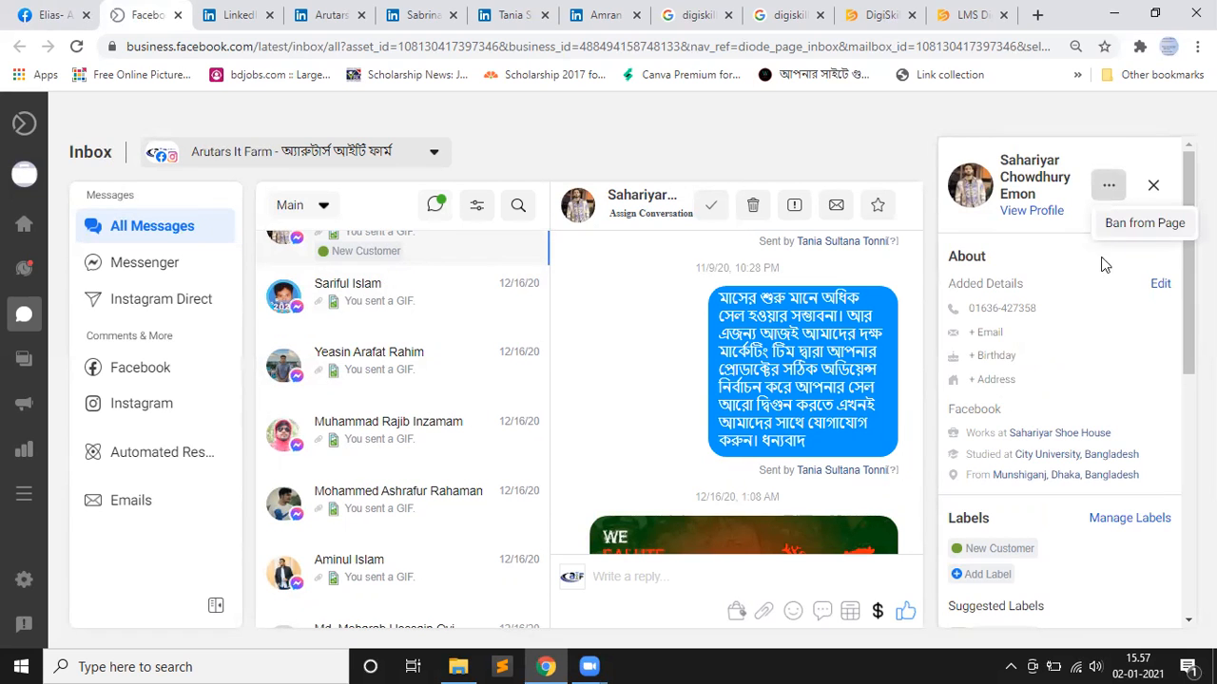
# Find the Content Writer job post in the Arutars It Farm page's feed and expand its comments
pyautogui.click(40, 17)
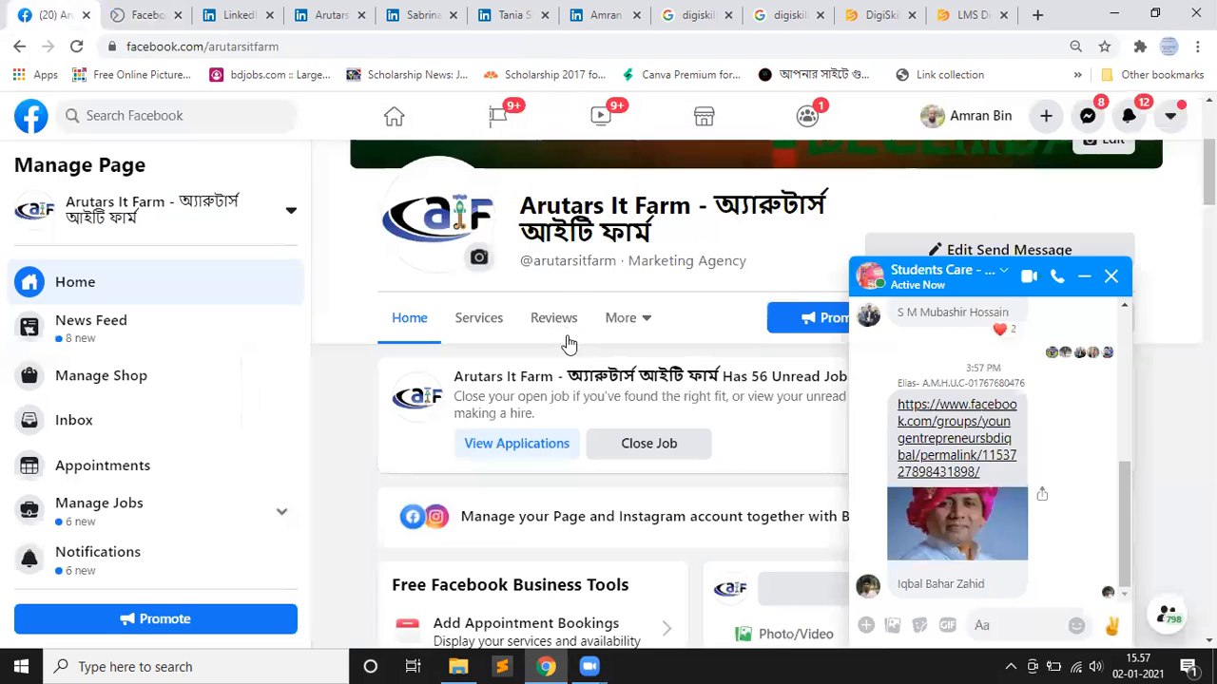
pyautogui.scroll(-4, 808, 404)
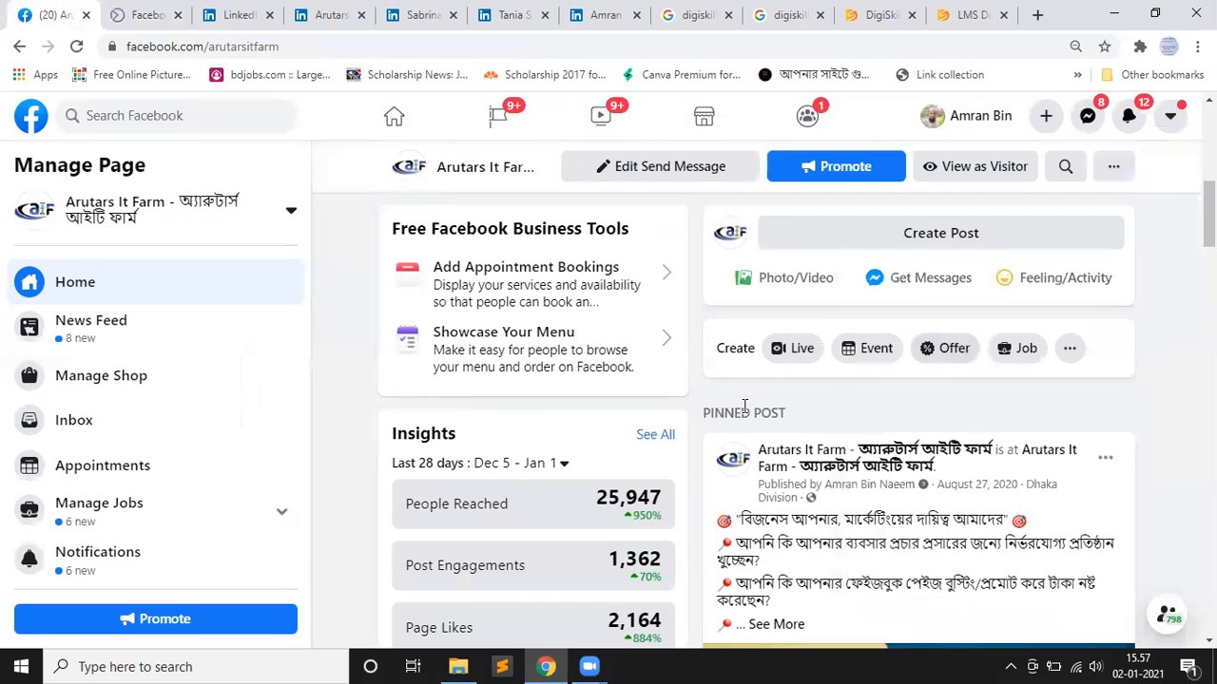
pyautogui.scroll(-15, 744, 406)
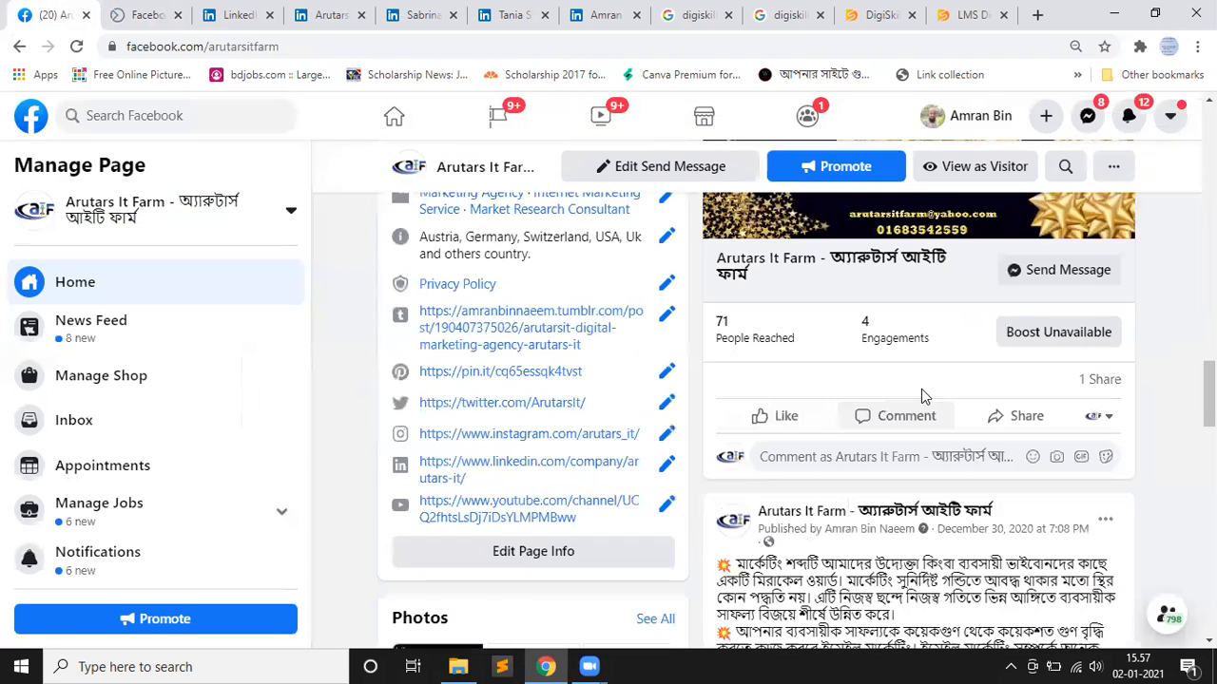
pyautogui.scroll(-3, 924, 390)
pyautogui.scroll(-5, 919, 393)
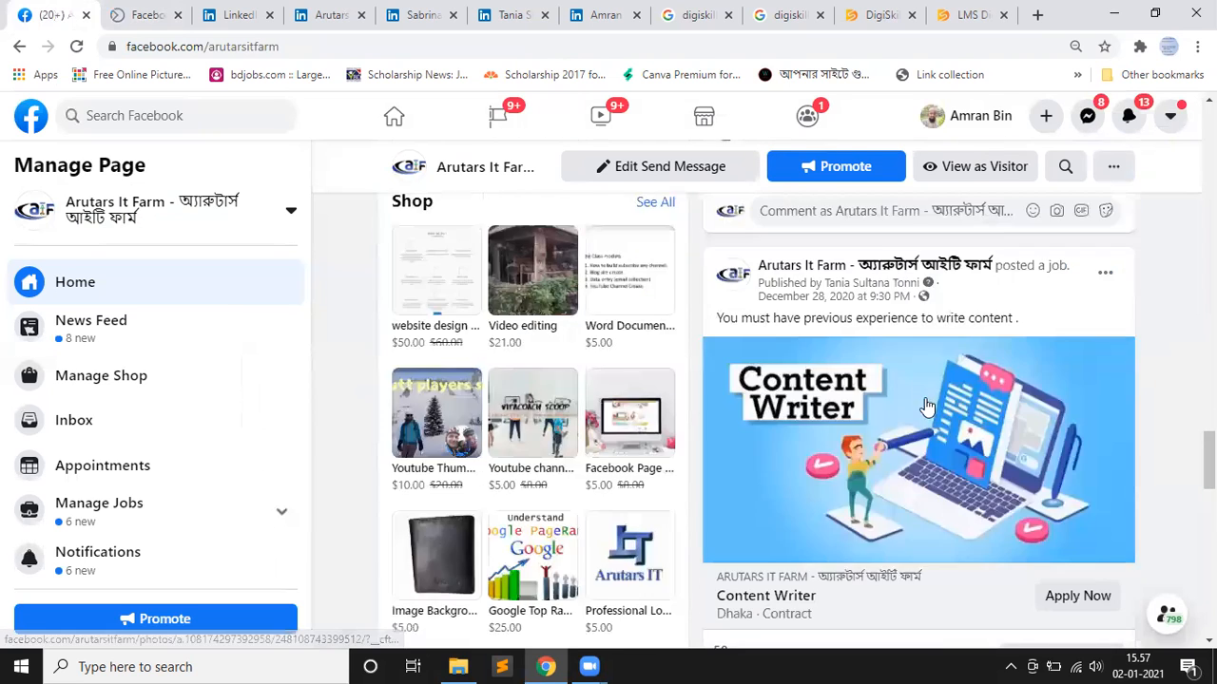
pyautogui.scroll(-3, 897, 462)
pyautogui.scroll(-3, 897, 462)
pyautogui.scroll(2, 1081, 396)
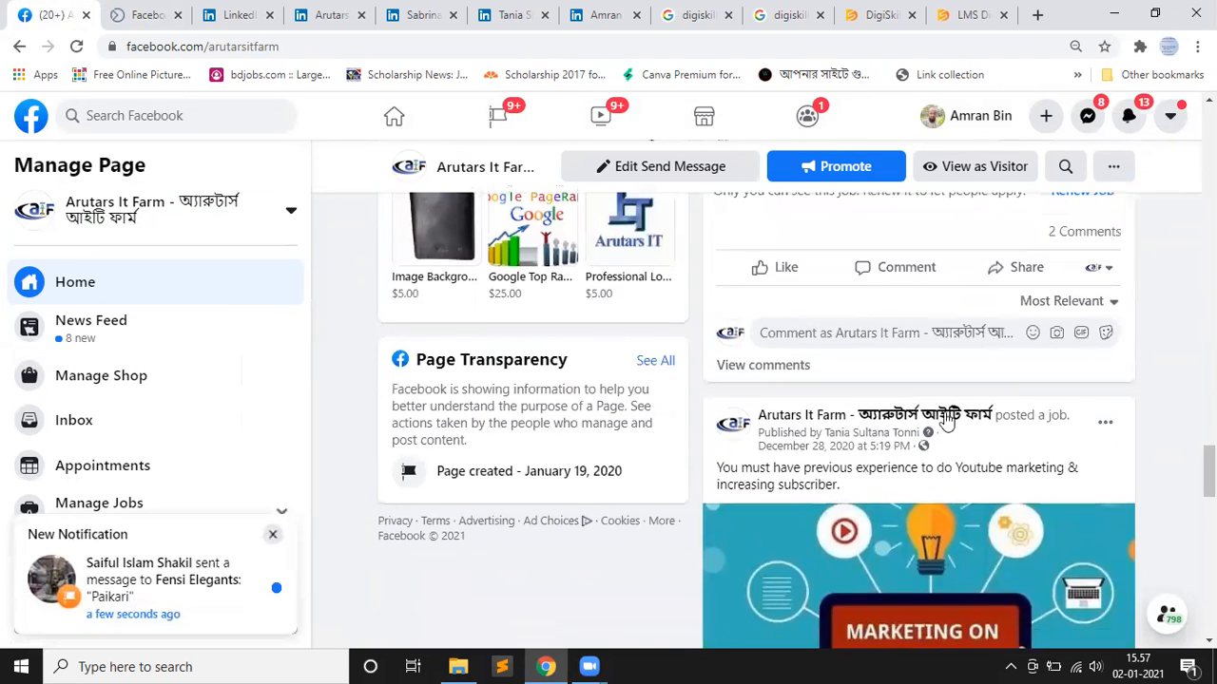
pyautogui.click(1083, 392)
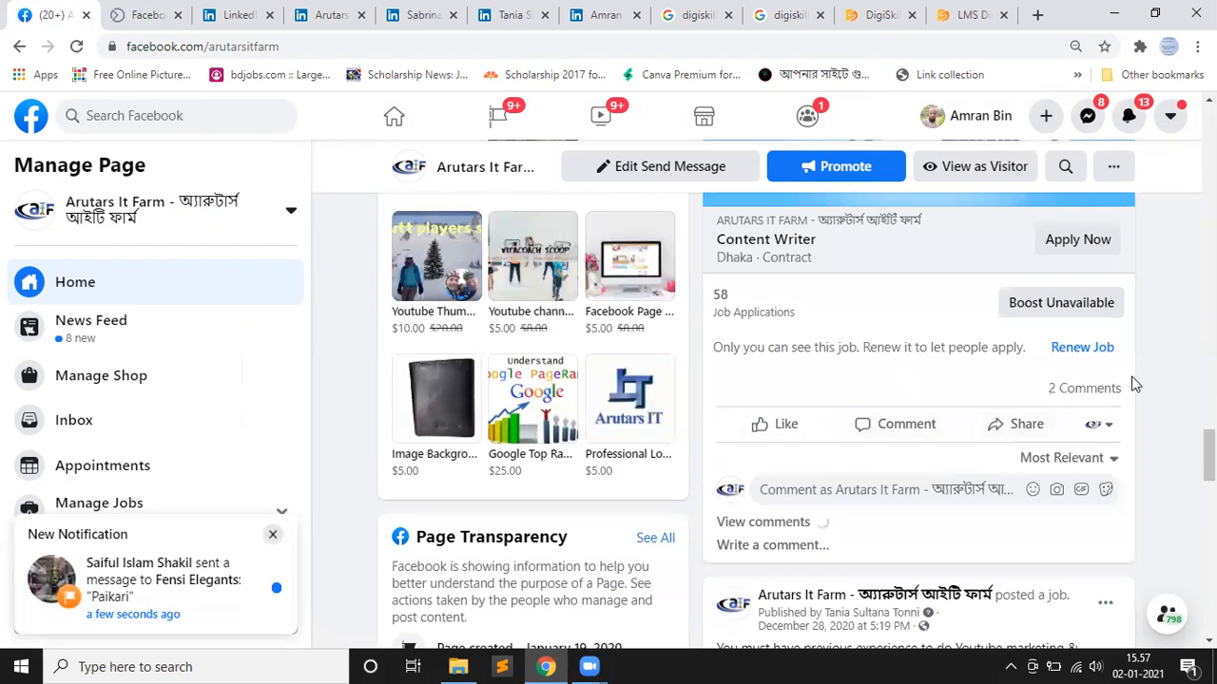
# Show the delete, hide and report options for the comment under the Content Writer job post
pyautogui.scroll(-1, 898, 394)
pyautogui.scroll(-2, 899, 393)
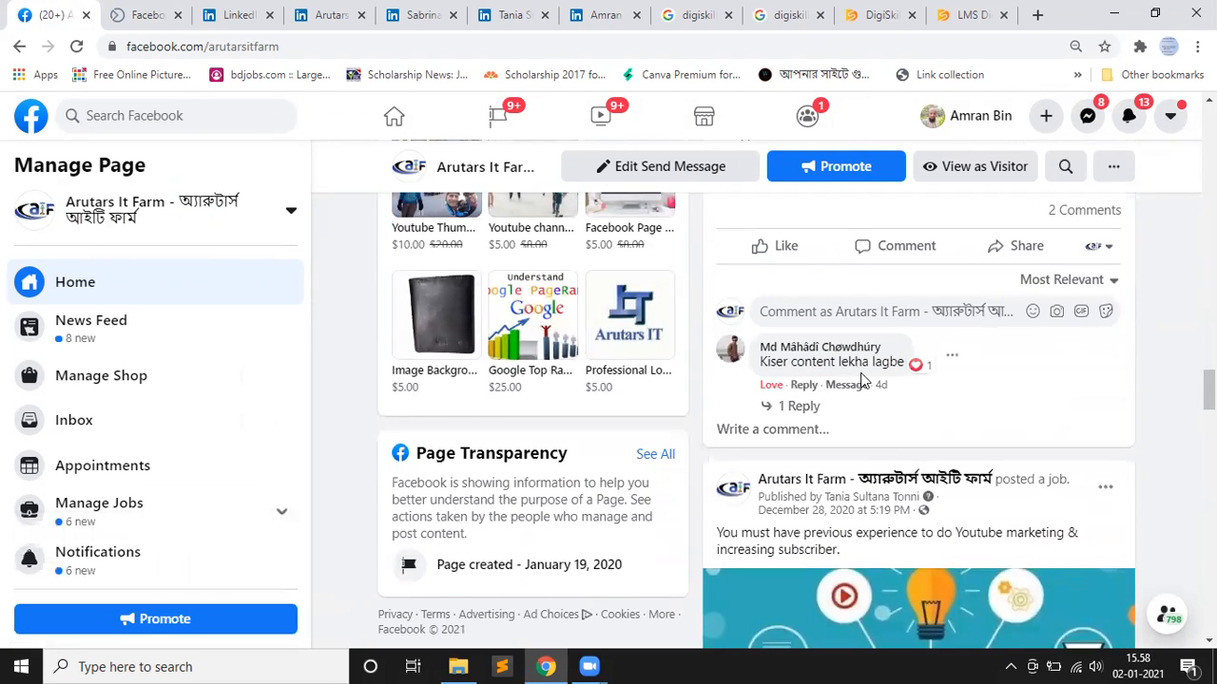
pyautogui.click(951, 361)
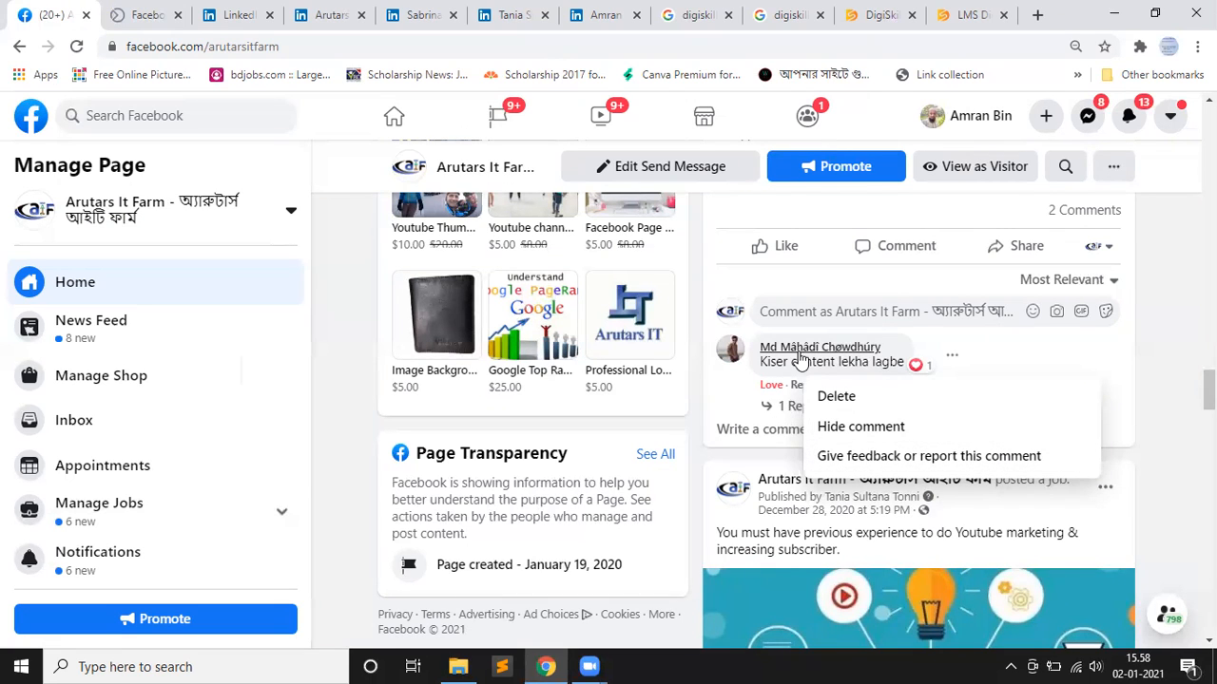
# Open the commenter's profile in a new browser tab and switch to it
pyautogui.moveTo(801, 357)
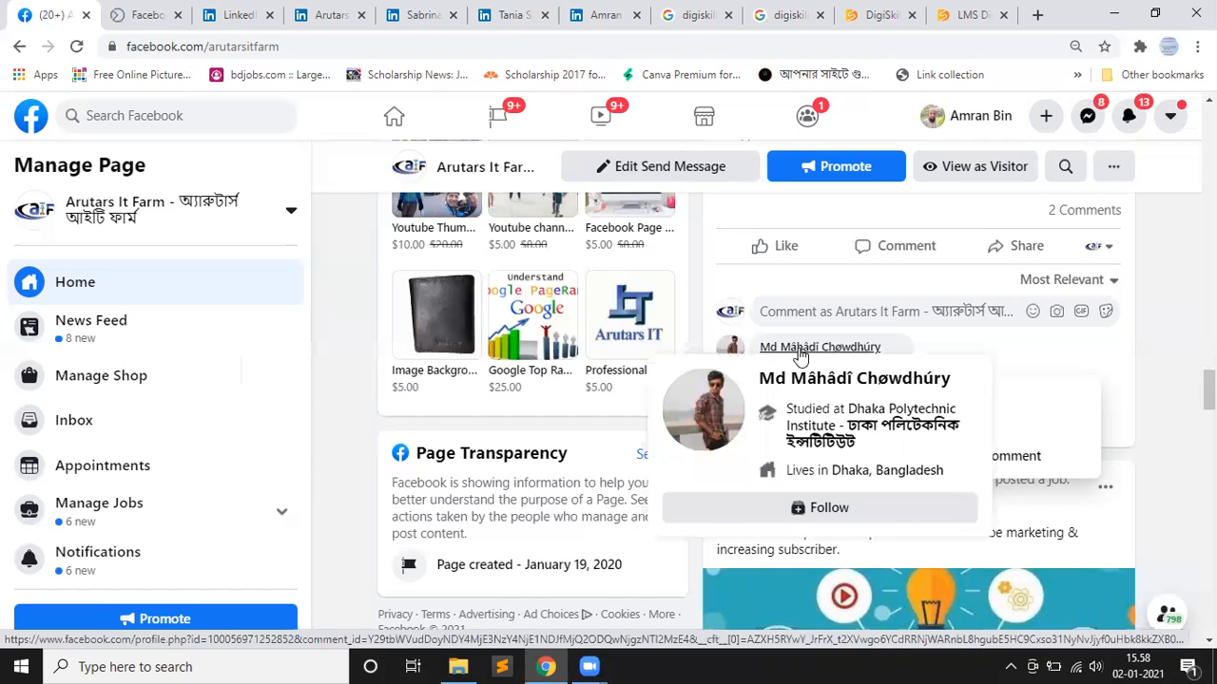
pyautogui.rightClick(801, 357)
pyautogui.click(836, 367)
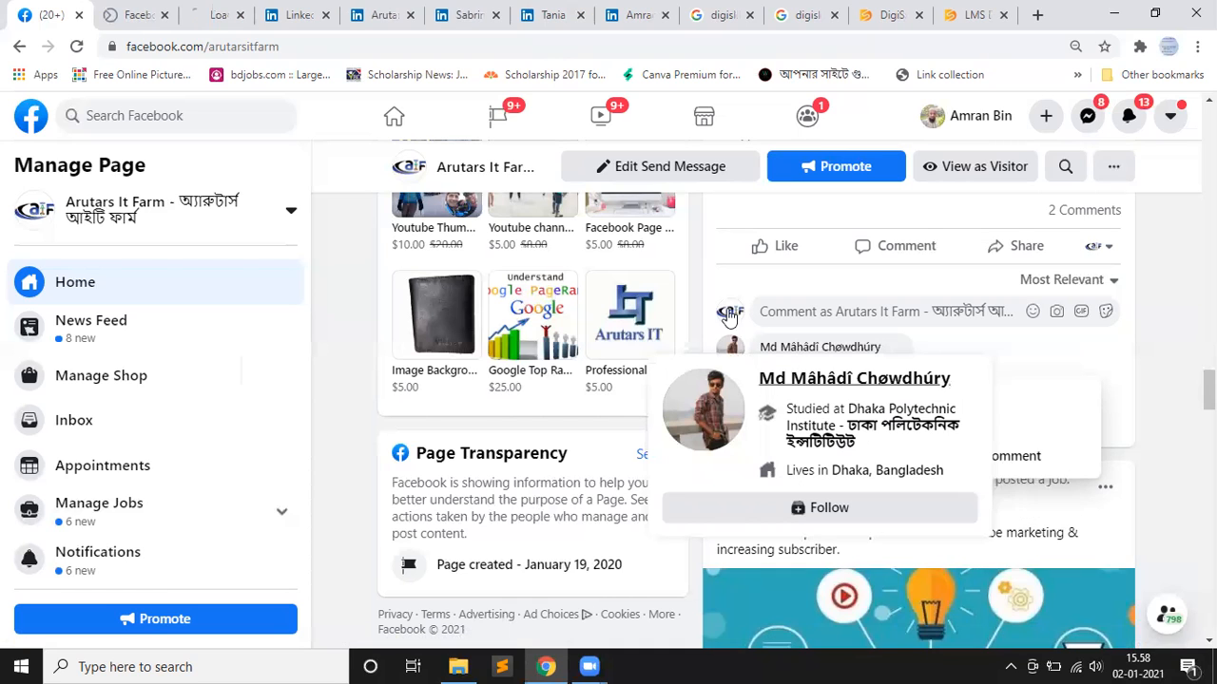
pyautogui.click(202, 13)
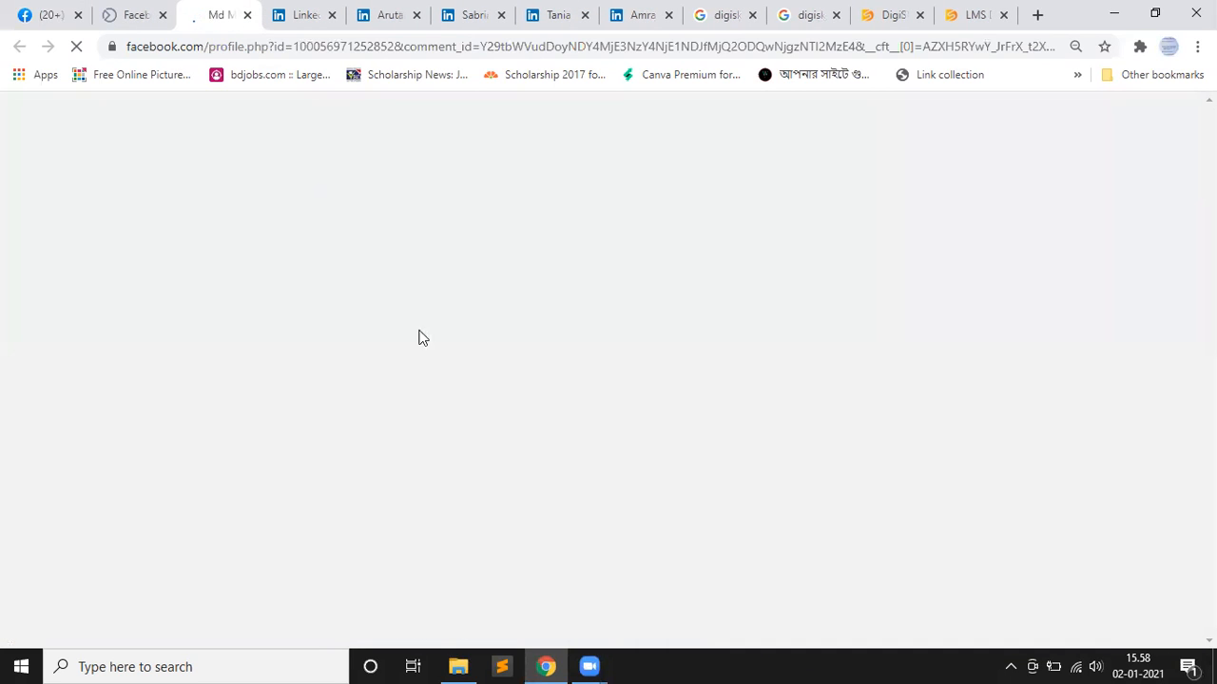
# Revisit the inbox and the comment, then show the report and block options on the commenter's profile
pyautogui.click(118, 10)
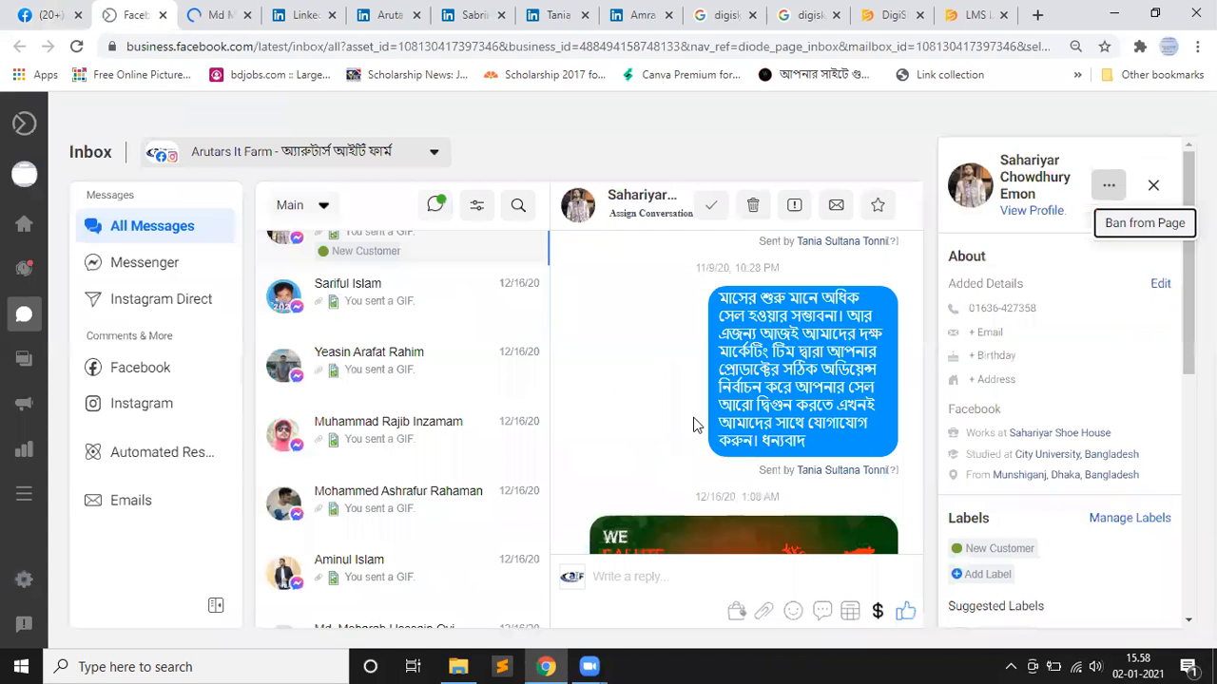
pyautogui.click(39, 8)
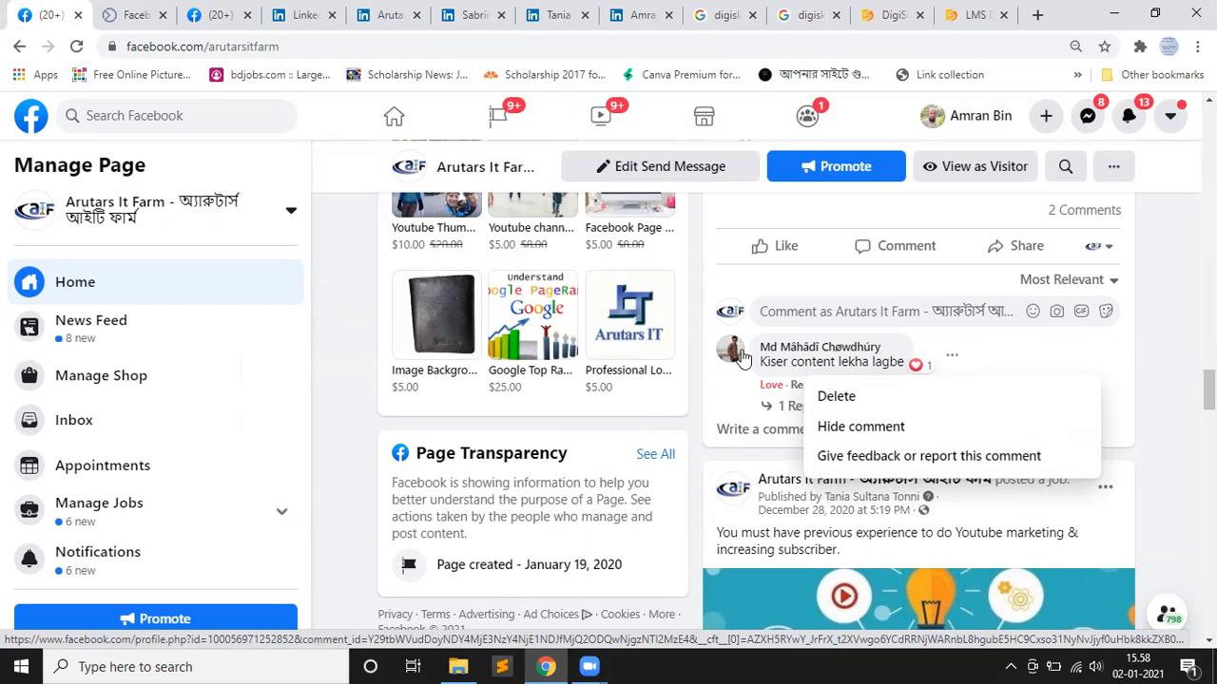
pyautogui.click(218, 14)
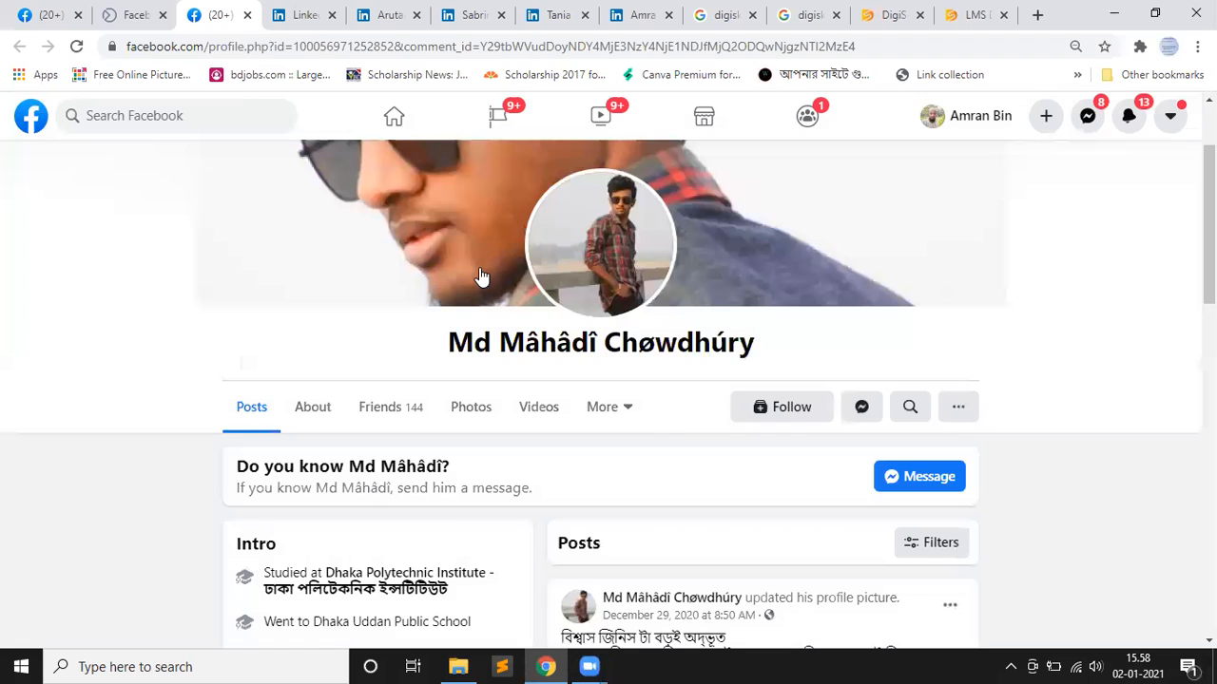
pyautogui.scroll(-1, 663, 424)
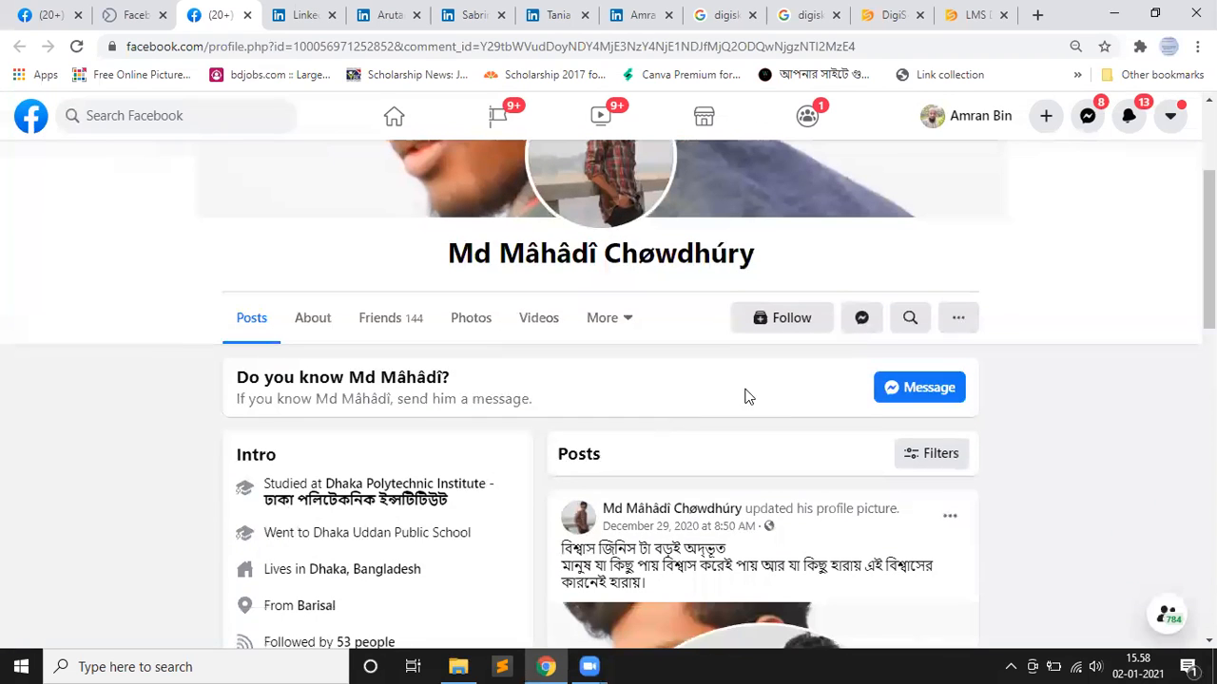
pyautogui.click(958, 321)
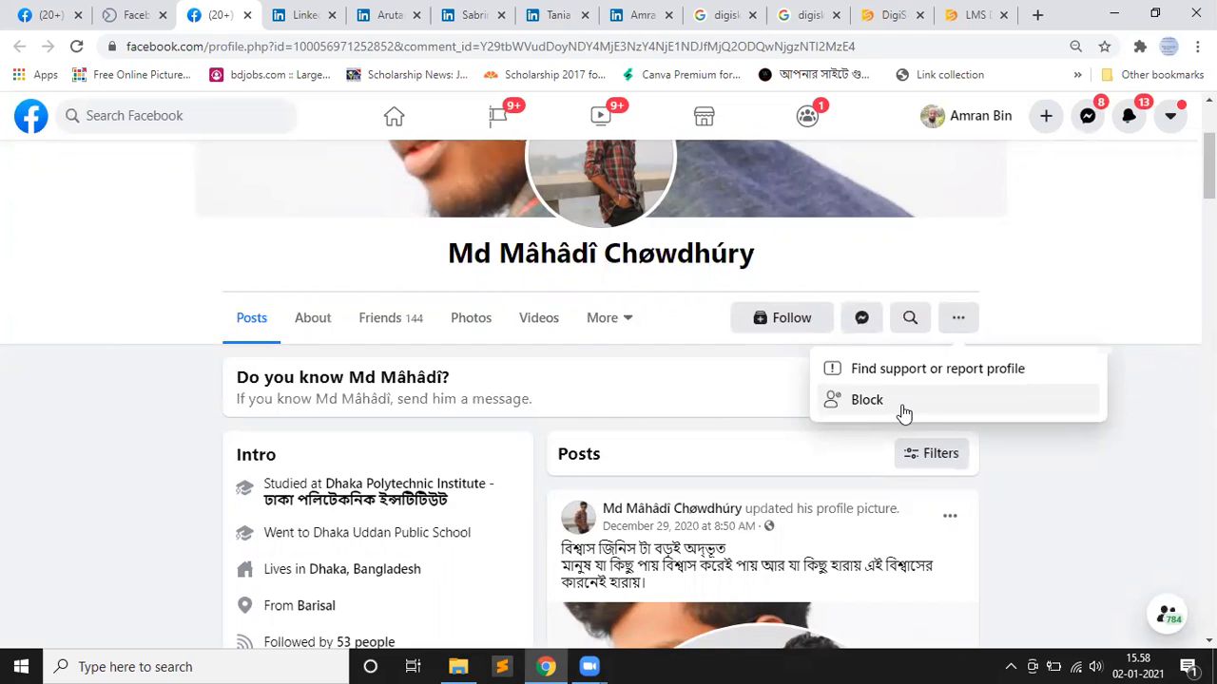
# Return to the page's feed, dismiss the comment's options and review the Content Writer post's comment area
pyautogui.click(48, 17)
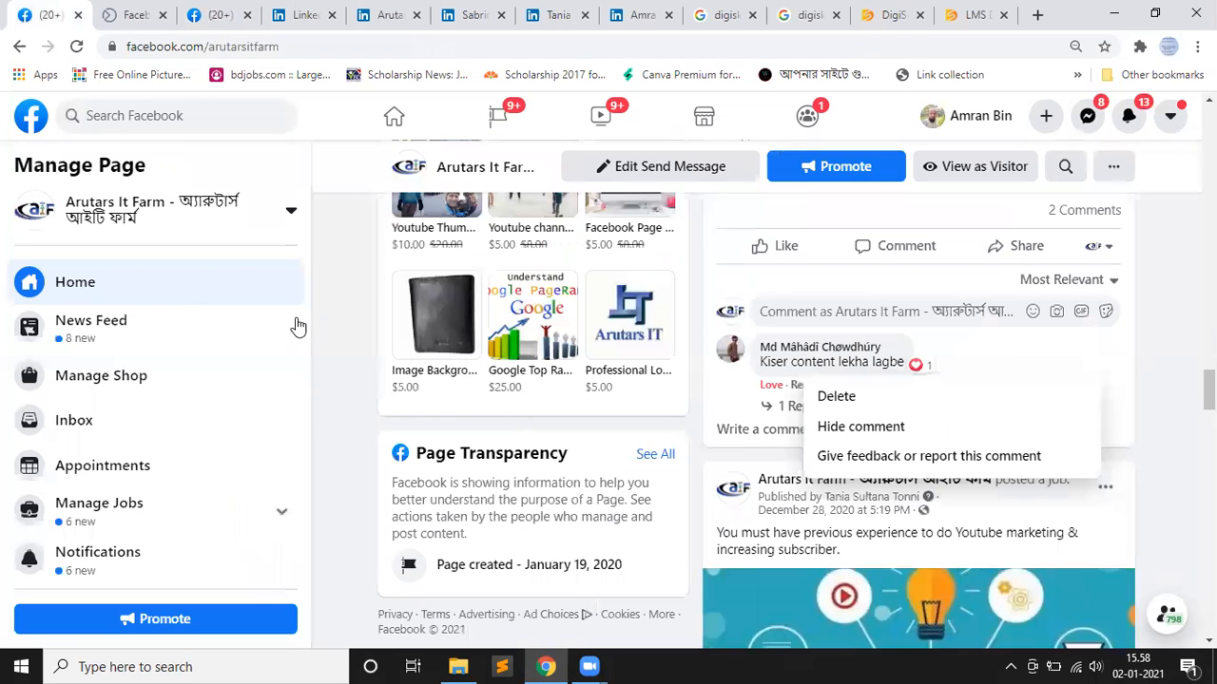
pyautogui.click(1007, 359)
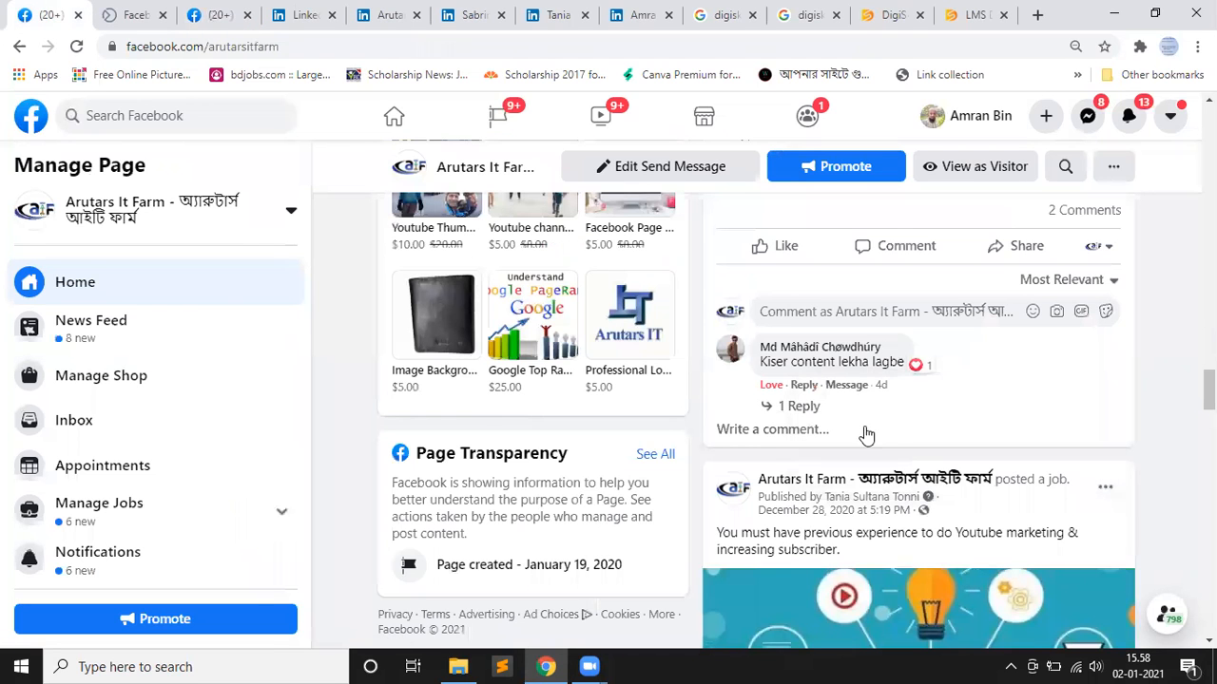
pyautogui.scroll(-2, 938, 409)
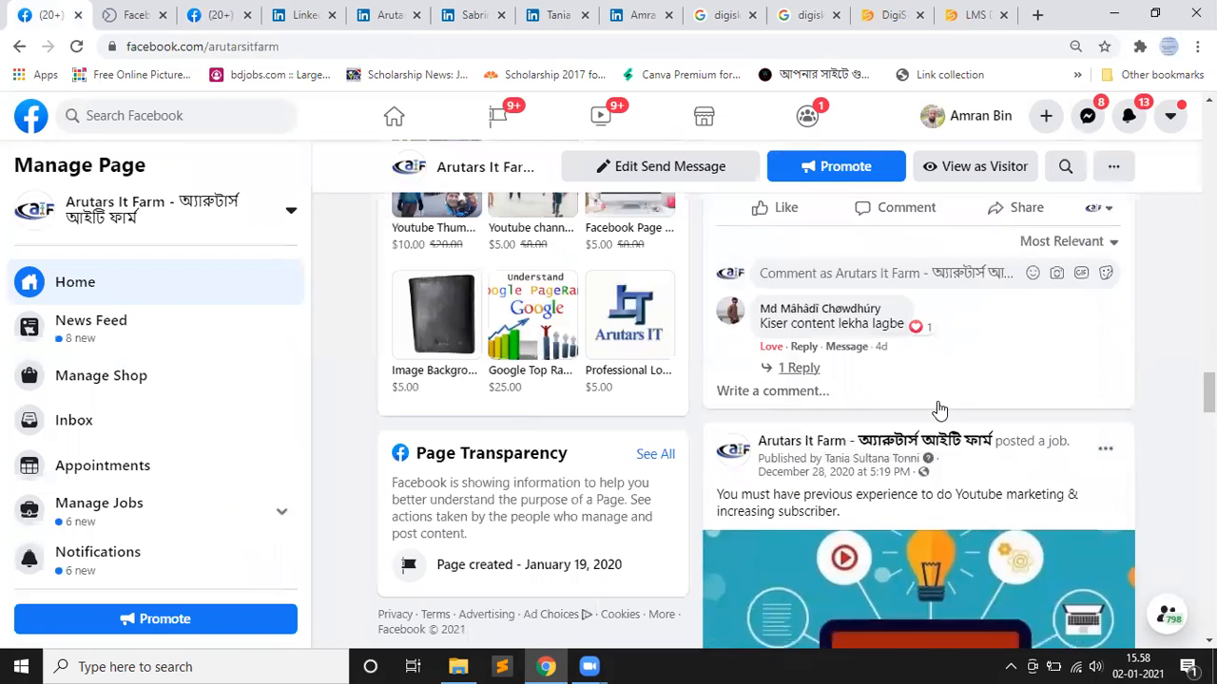
pyautogui.scroll(1, 921, 324)
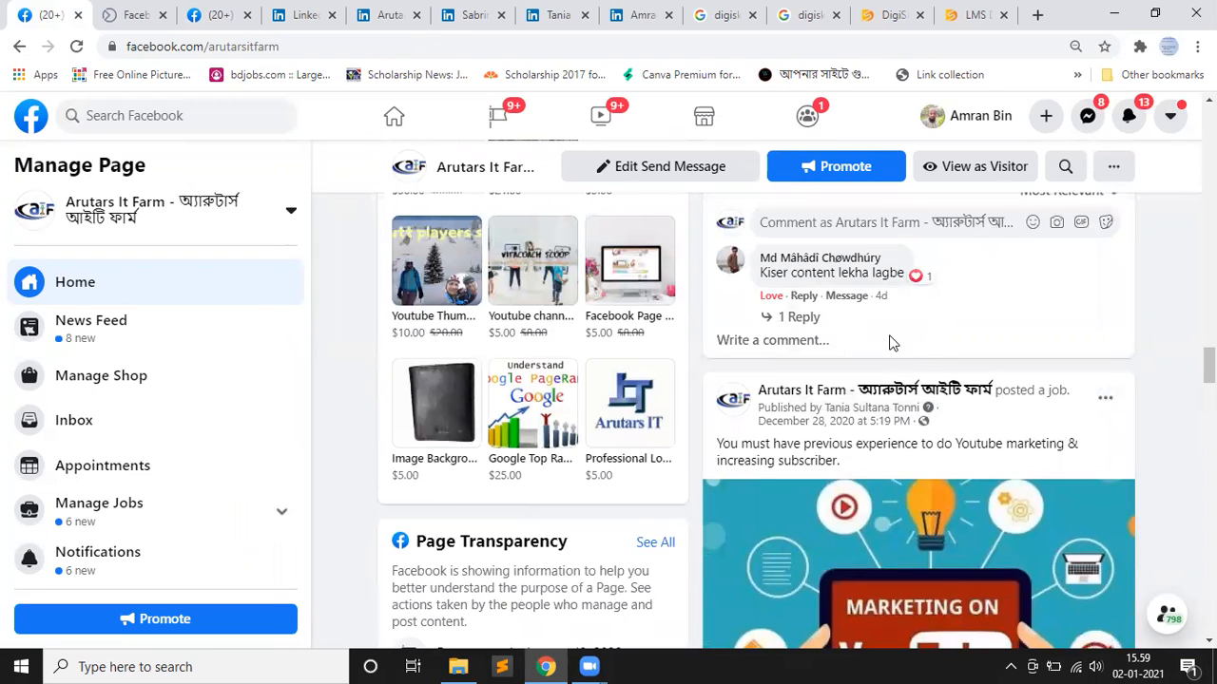
pyautogui.scroll(2, 950, 340)
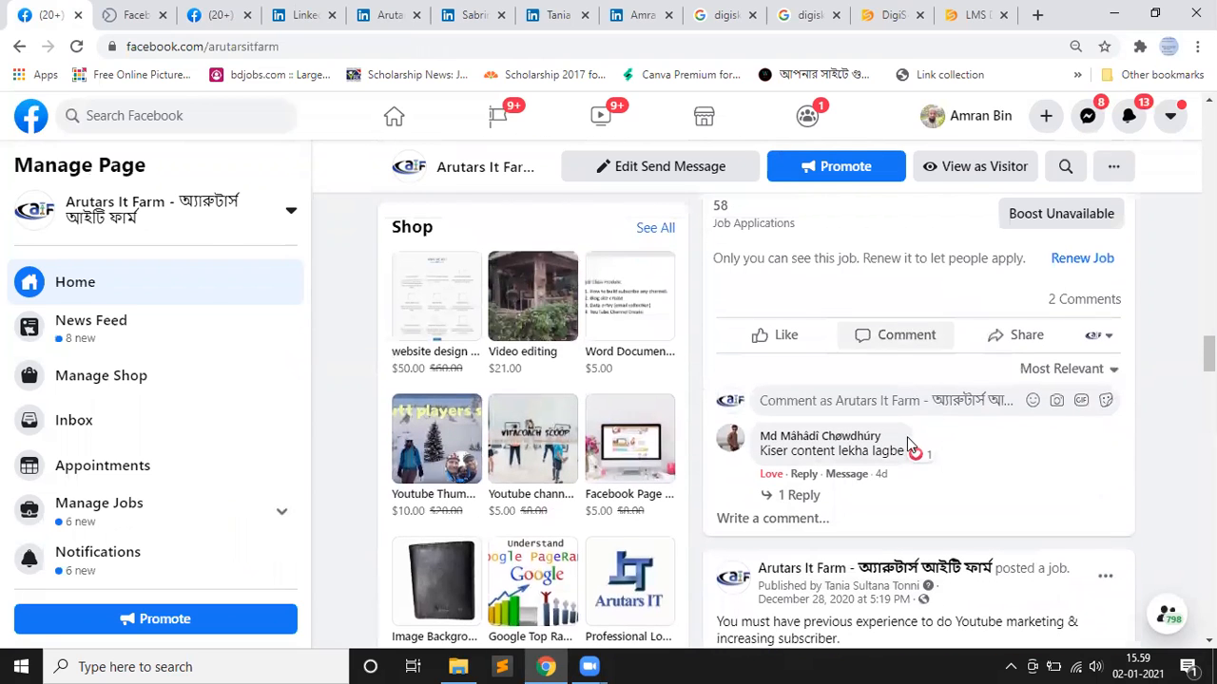
# Review the New Customer conversation in the inbox down to the December 16 Victory Day image
pyautogui.click(133, 15)
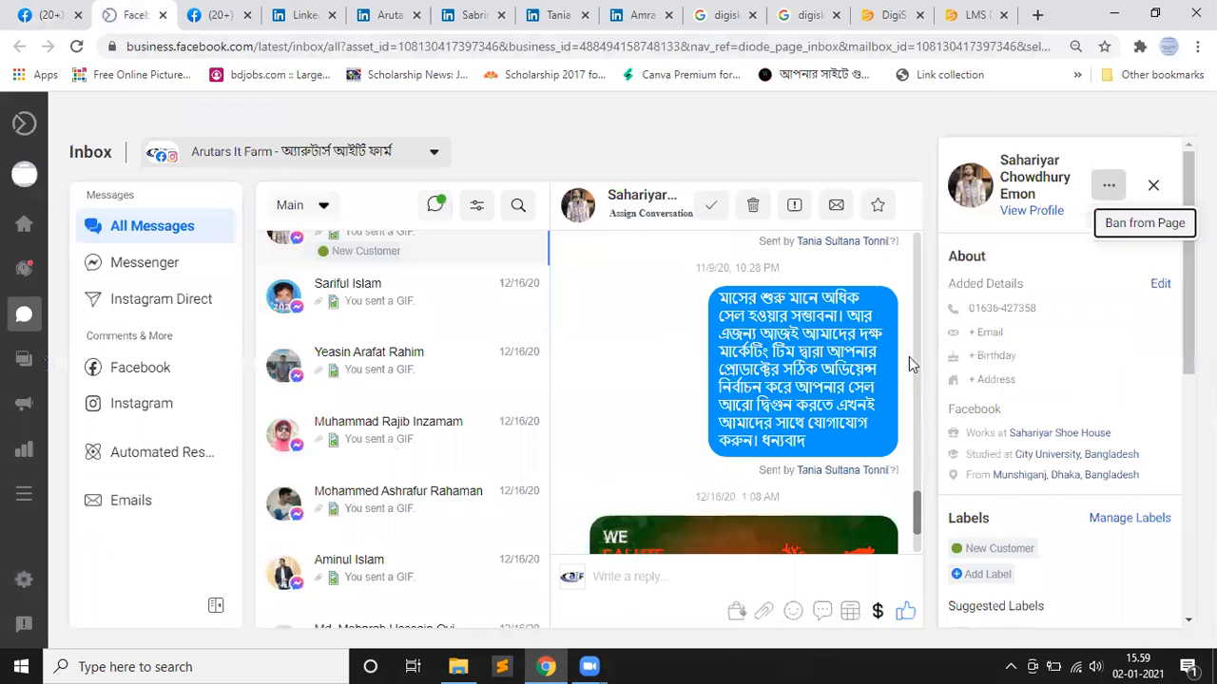
pyautogui.scroll(-2, 751, 347)
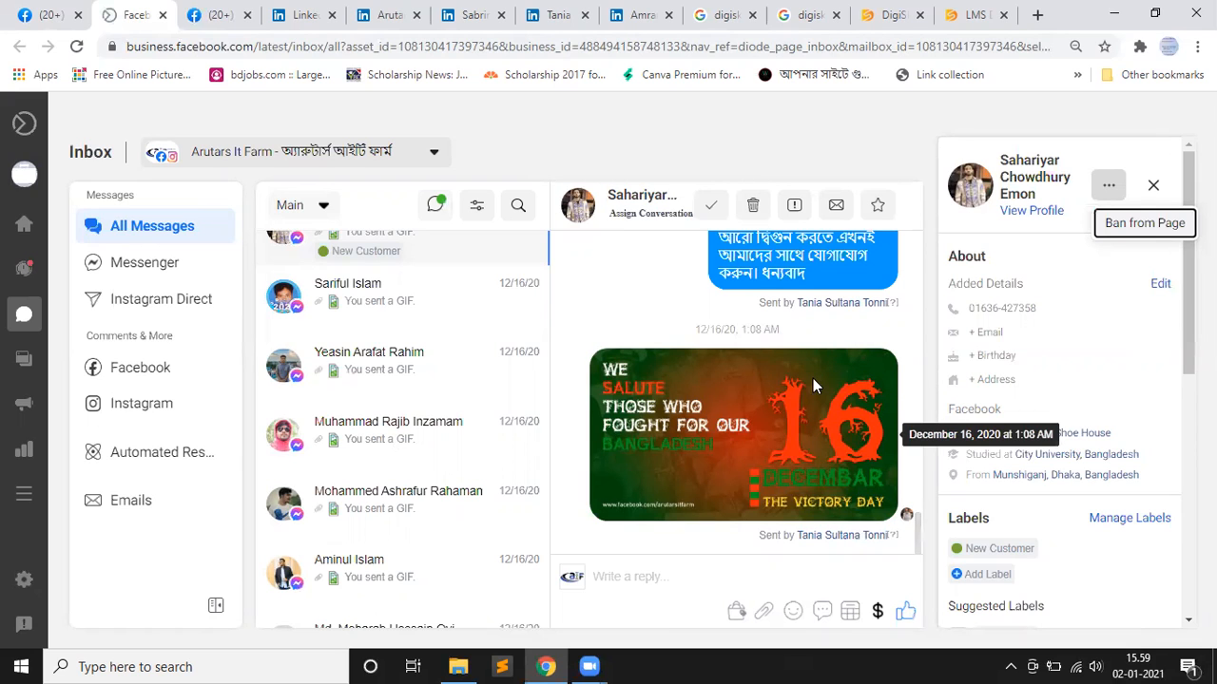
pyautogui.scroll(3, 805, 344)
pyautogui.scroll(-3, 697, 358)
pyautogui.scroll(-1, 698, 365)
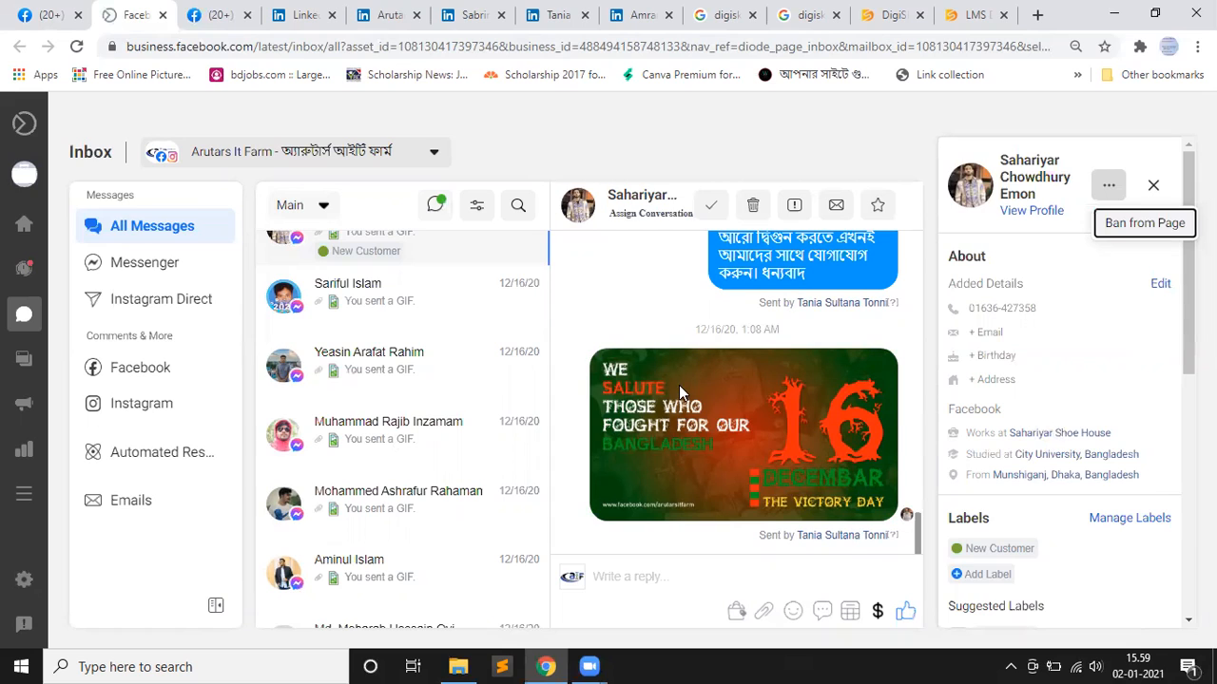